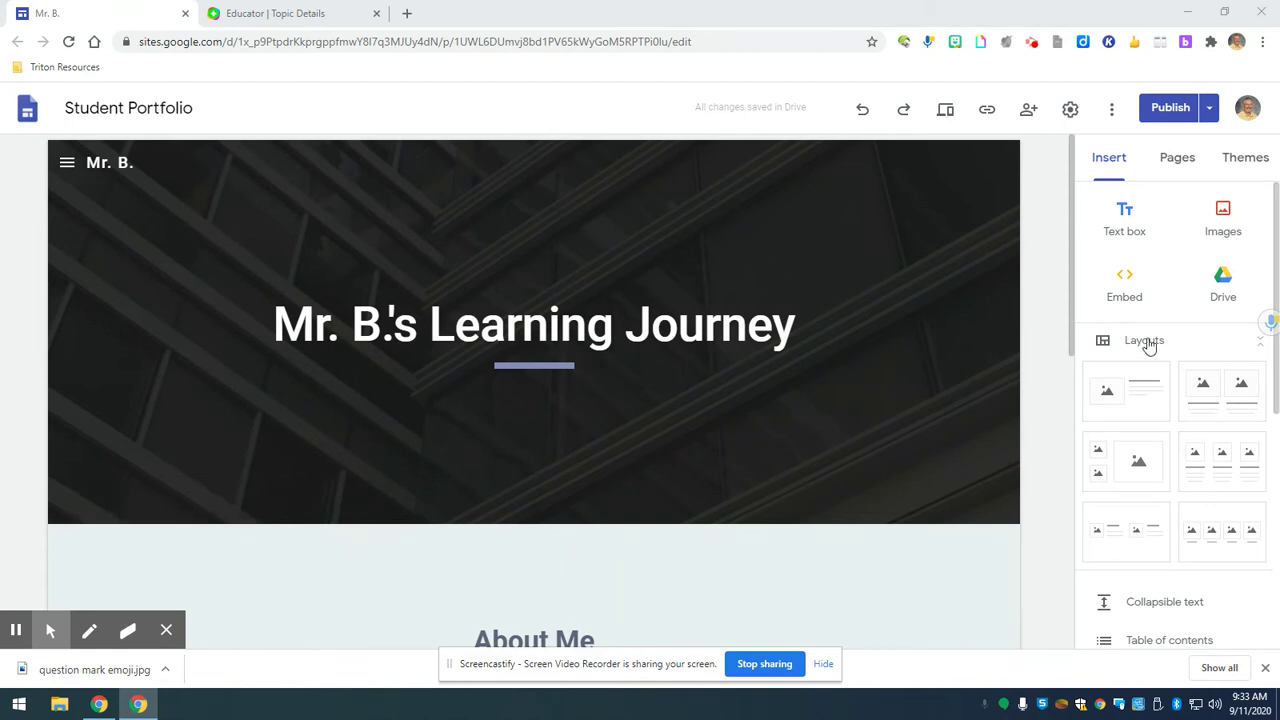
Start a web embed on the portfolio's home page, and switch to Flipgrid to copy the embed code of the topic's video response
click(1106, 160)
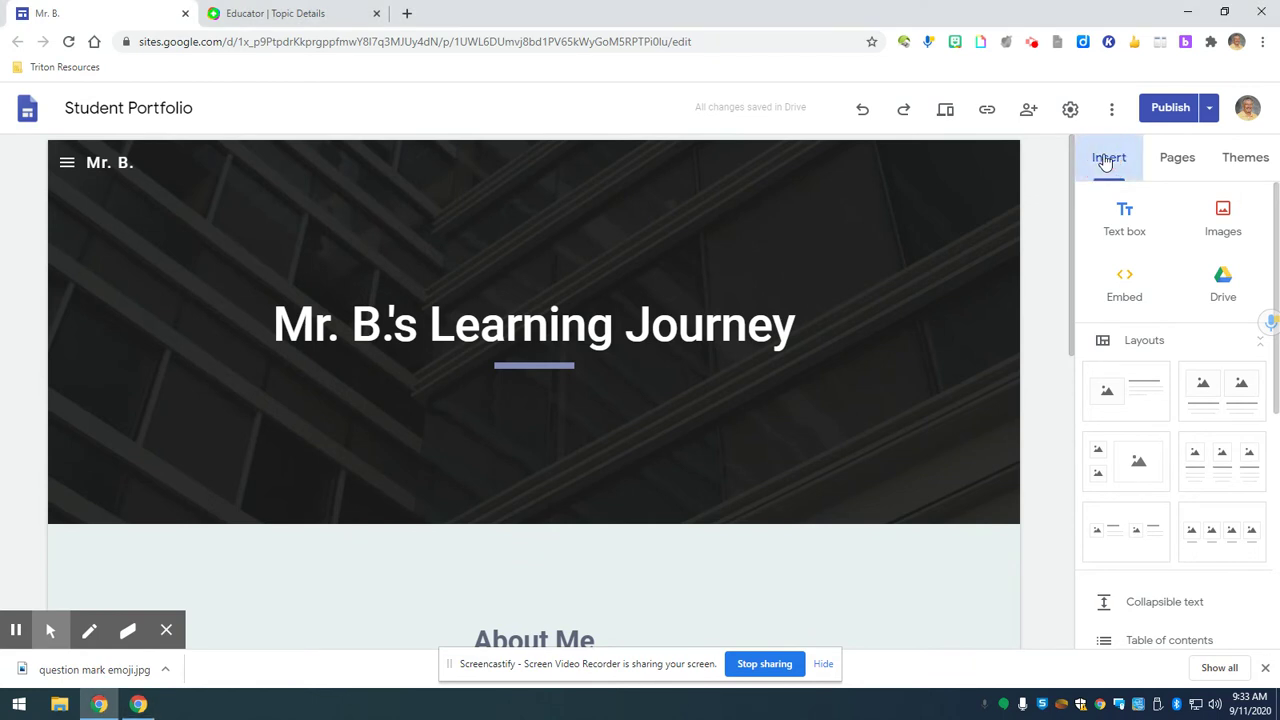
click(1124, 286)
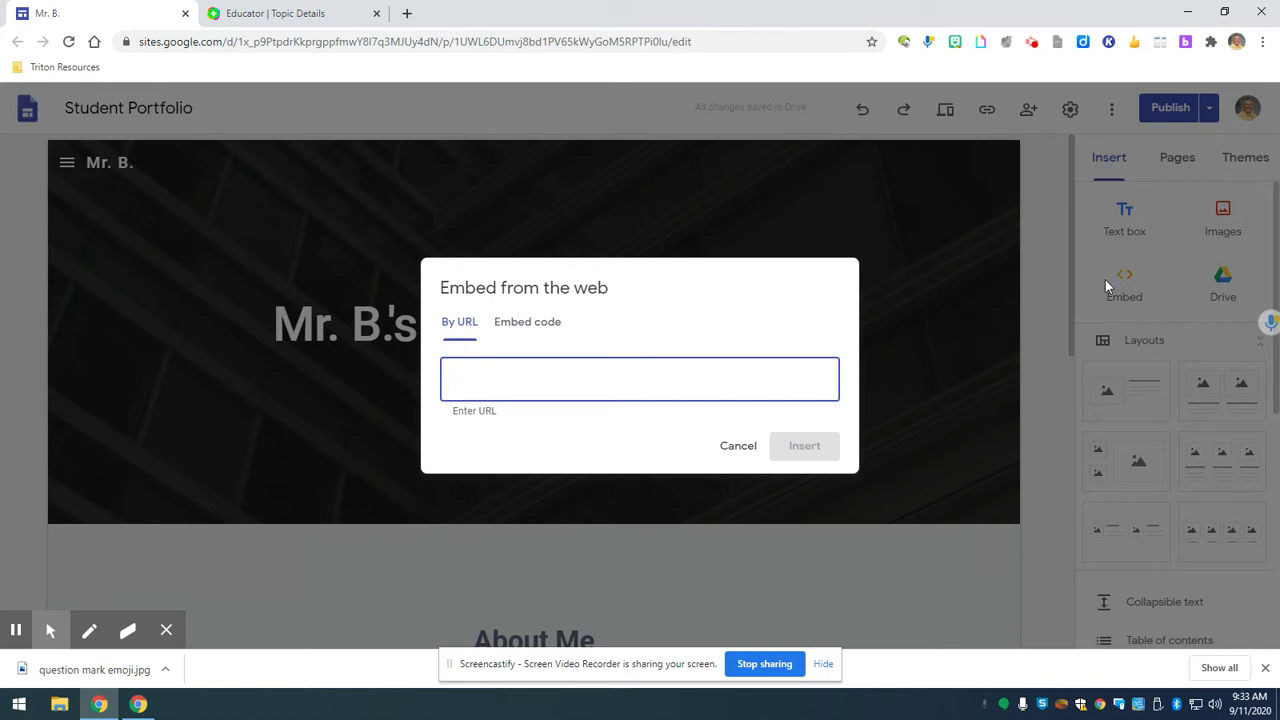
click(274, 14)
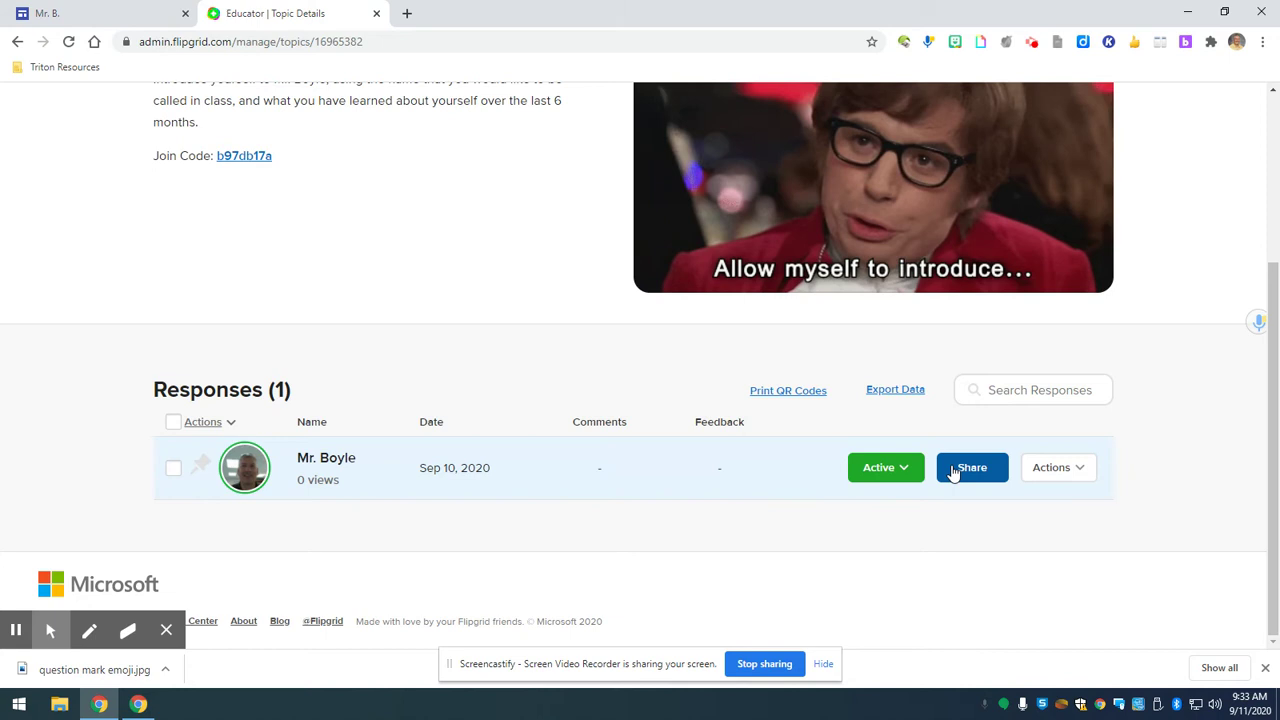
click(953, 472)
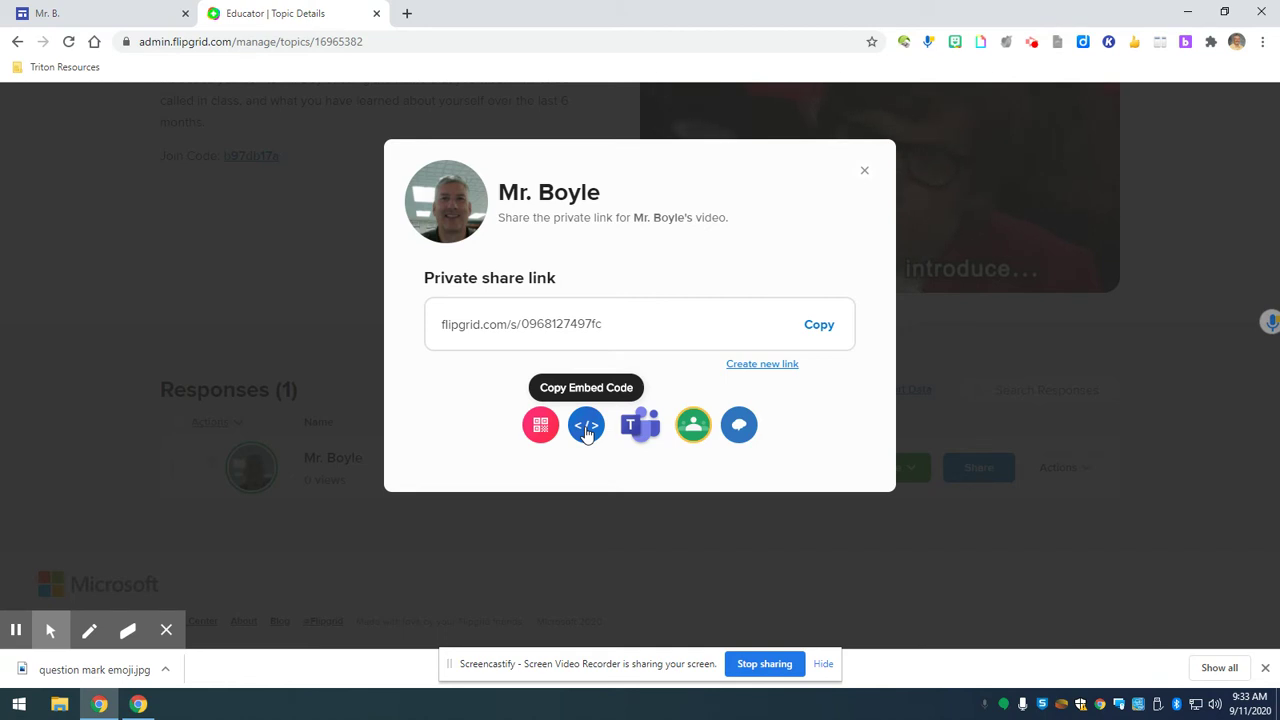
click(587, 430)
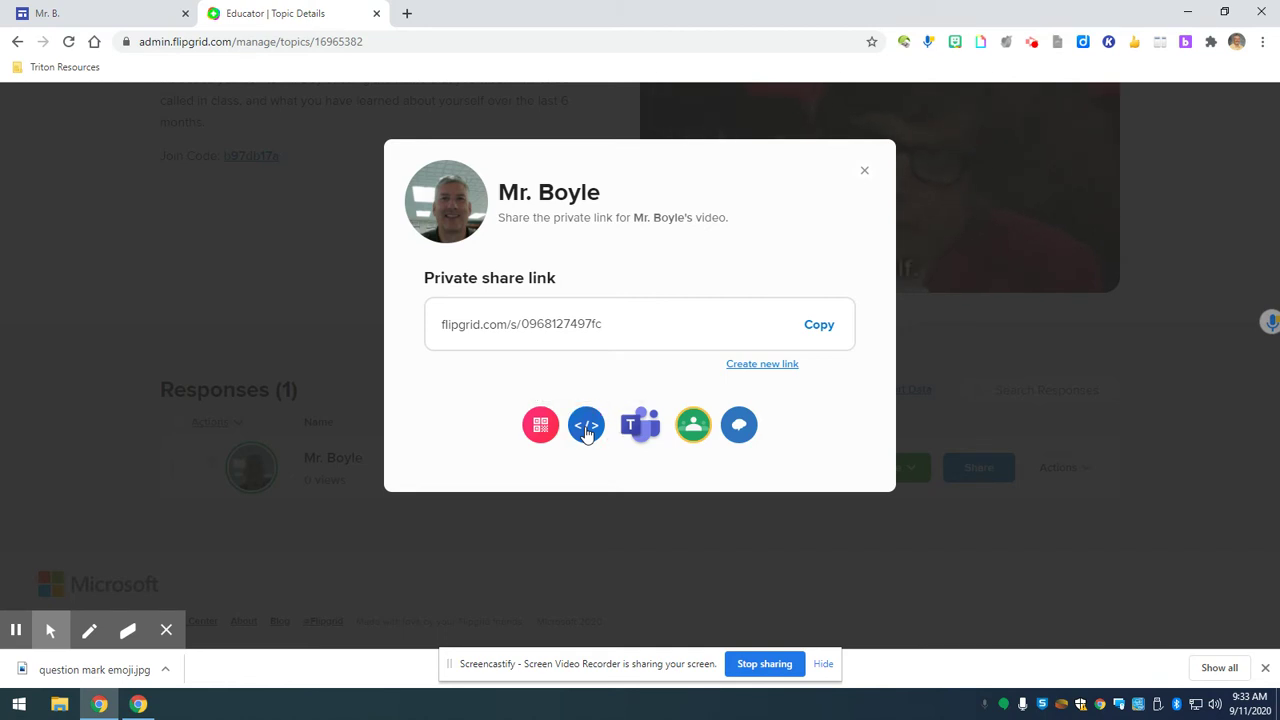
click(587, 430)
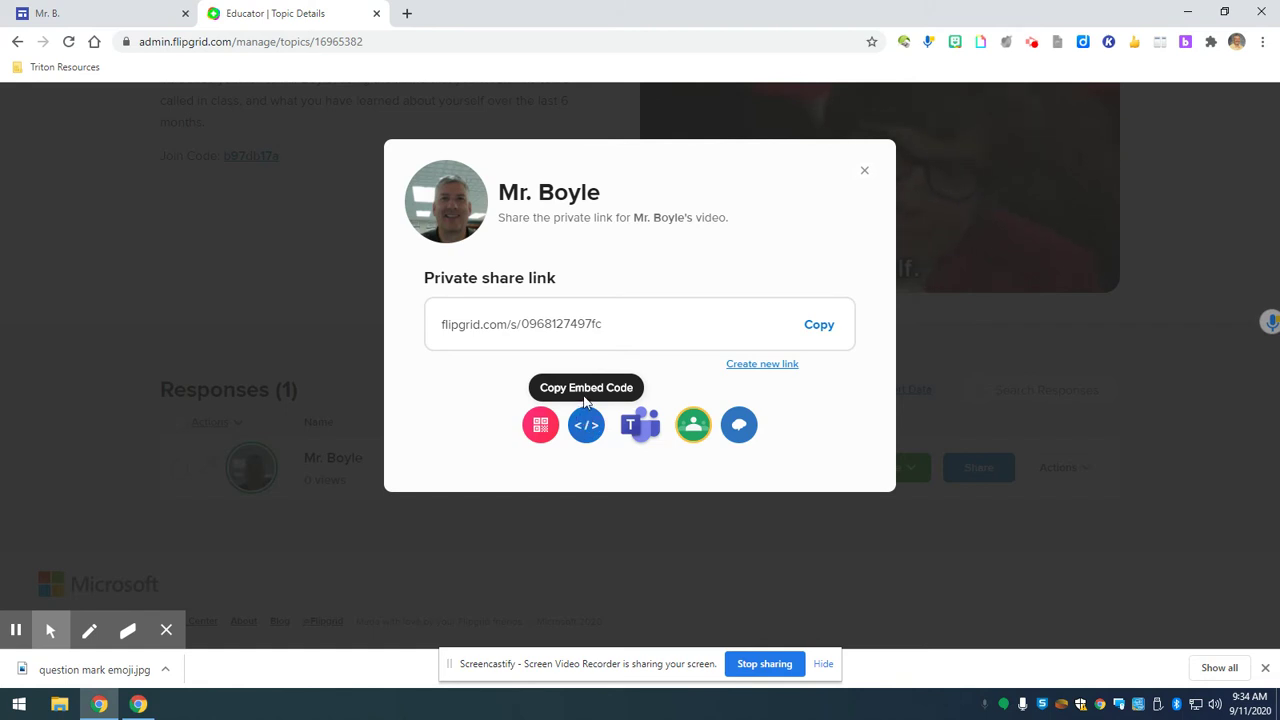
click(587, 430)
click(587, 428)
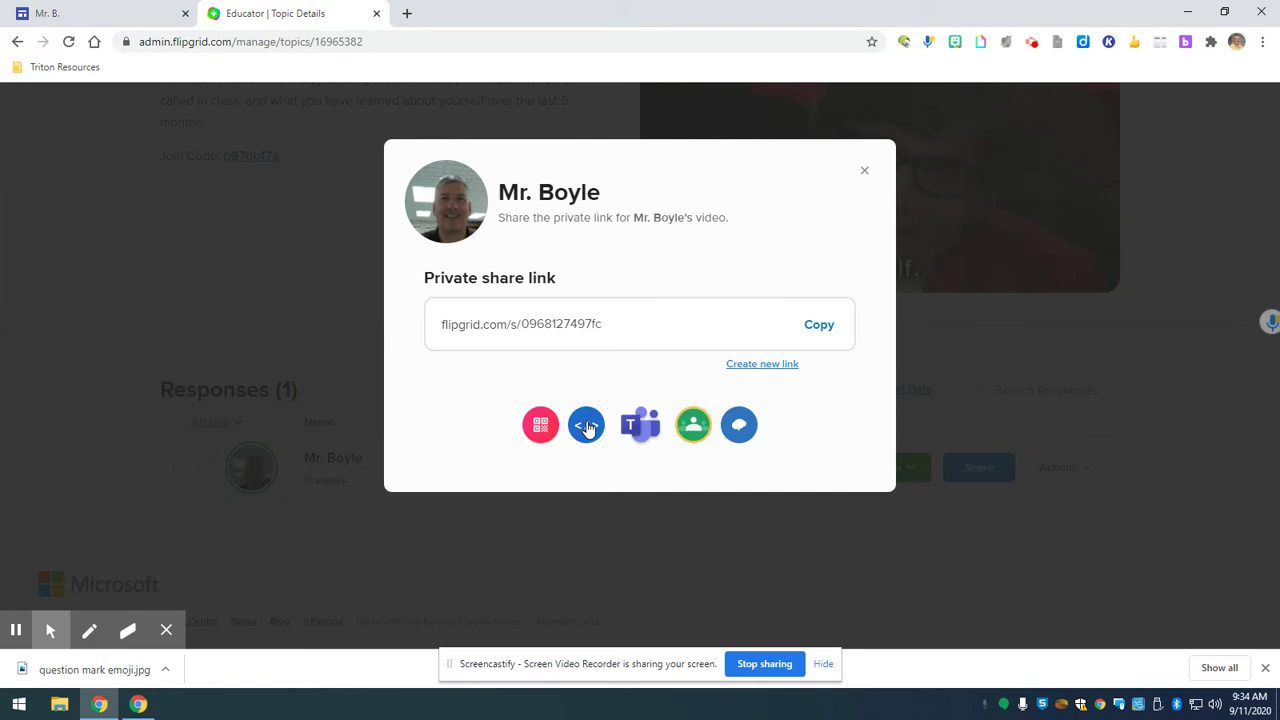
Switch back to Google Sites and insert the Flipgrid video on the page using the copied embed code
click(120, 12)
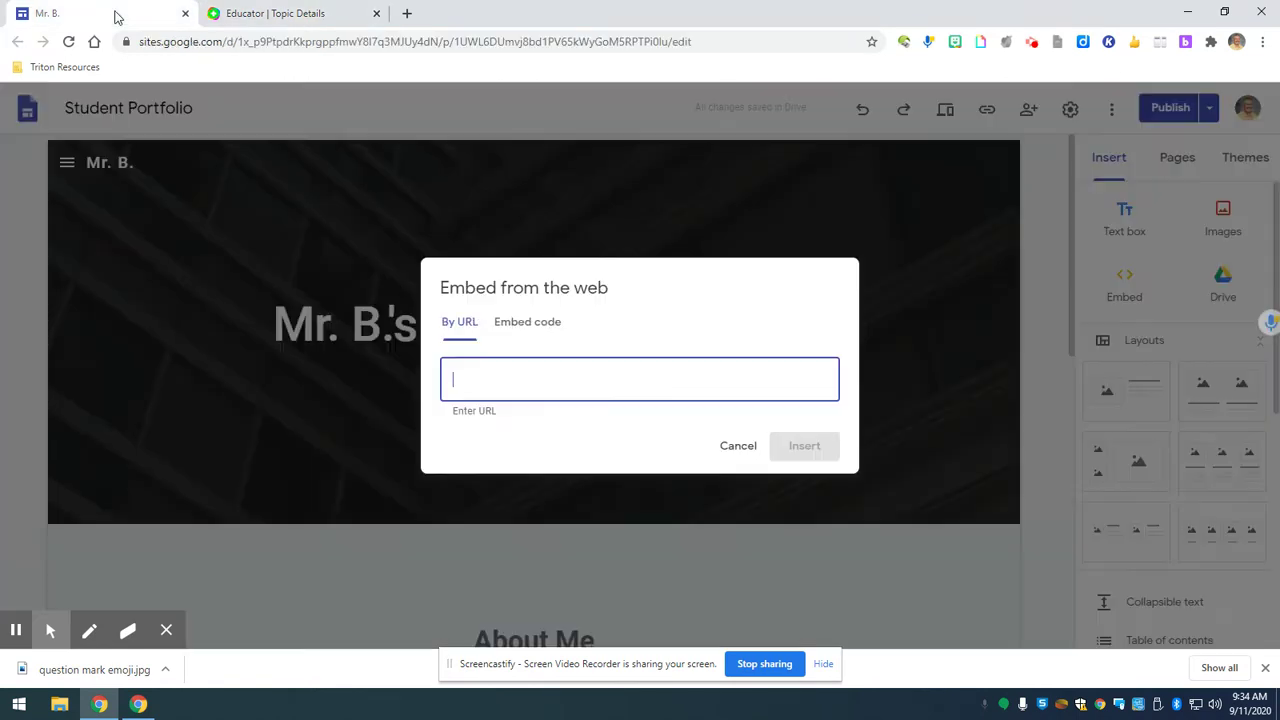
click(533, 323)
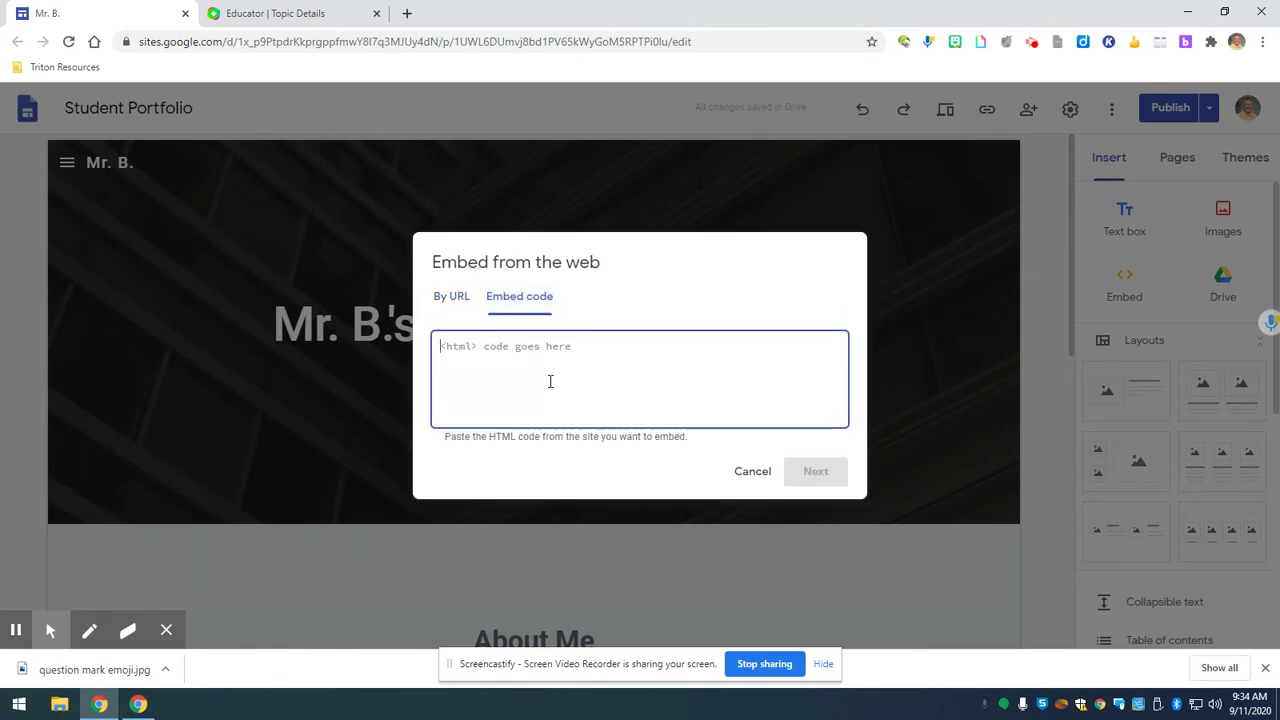
key(ctrl+v)
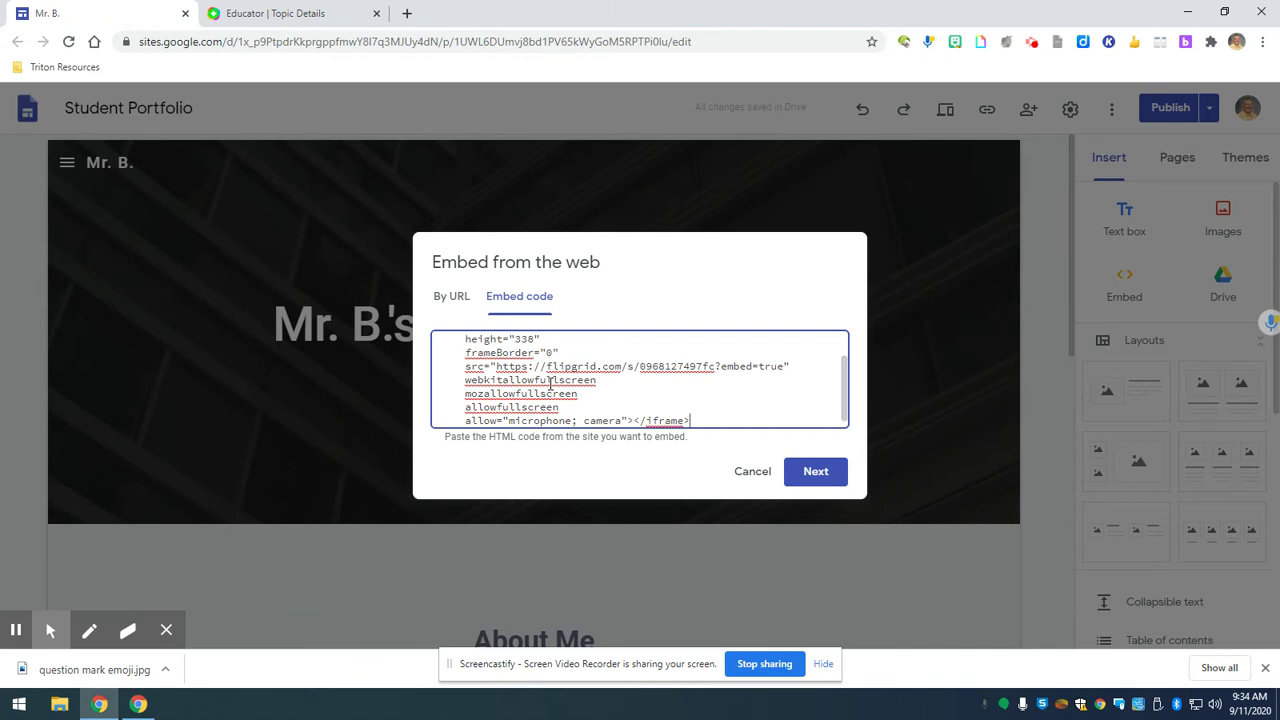
click(805, 472)
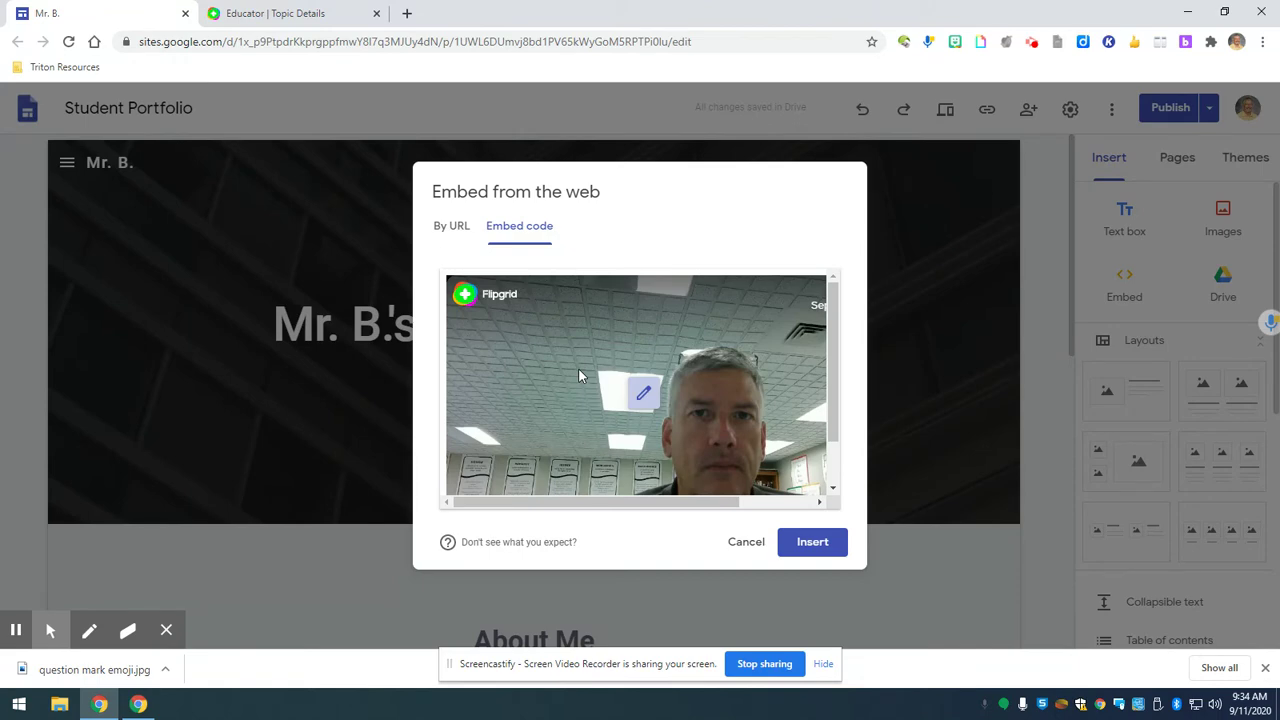
click(807, 543)
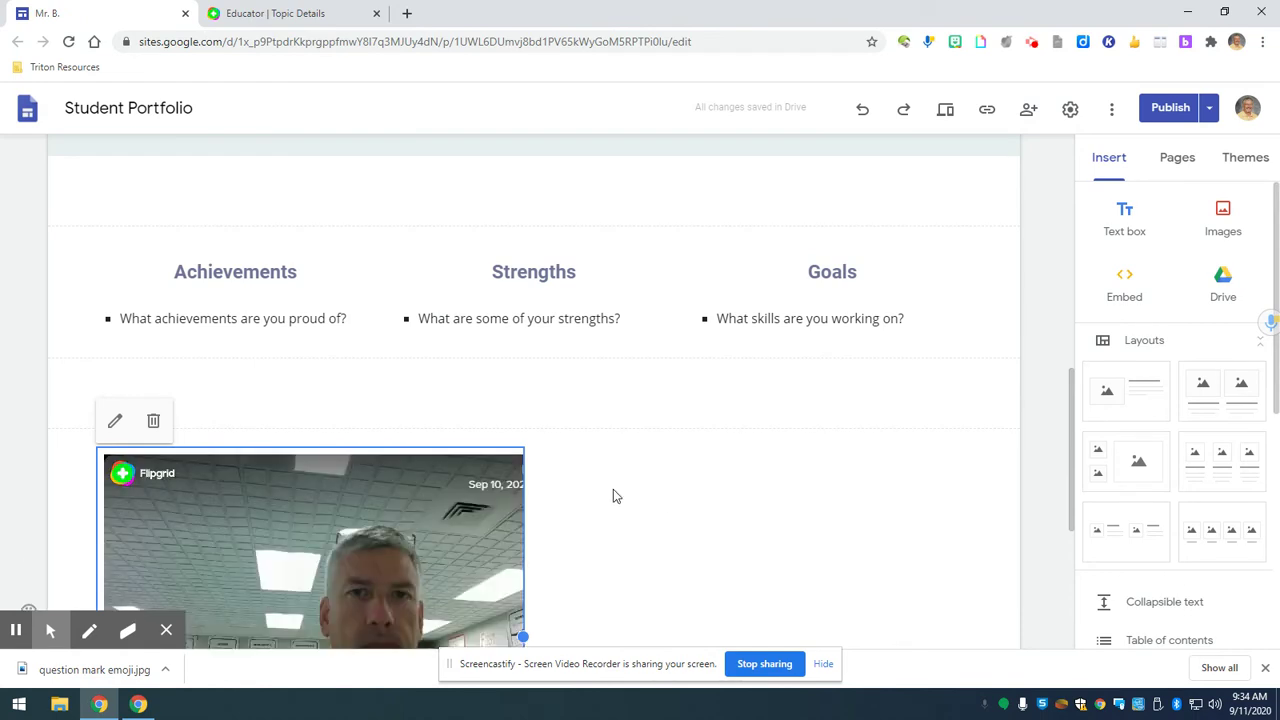
Move the embedded Flipgrid video up to the area between the page header and the About Me heading
click(347, 451)
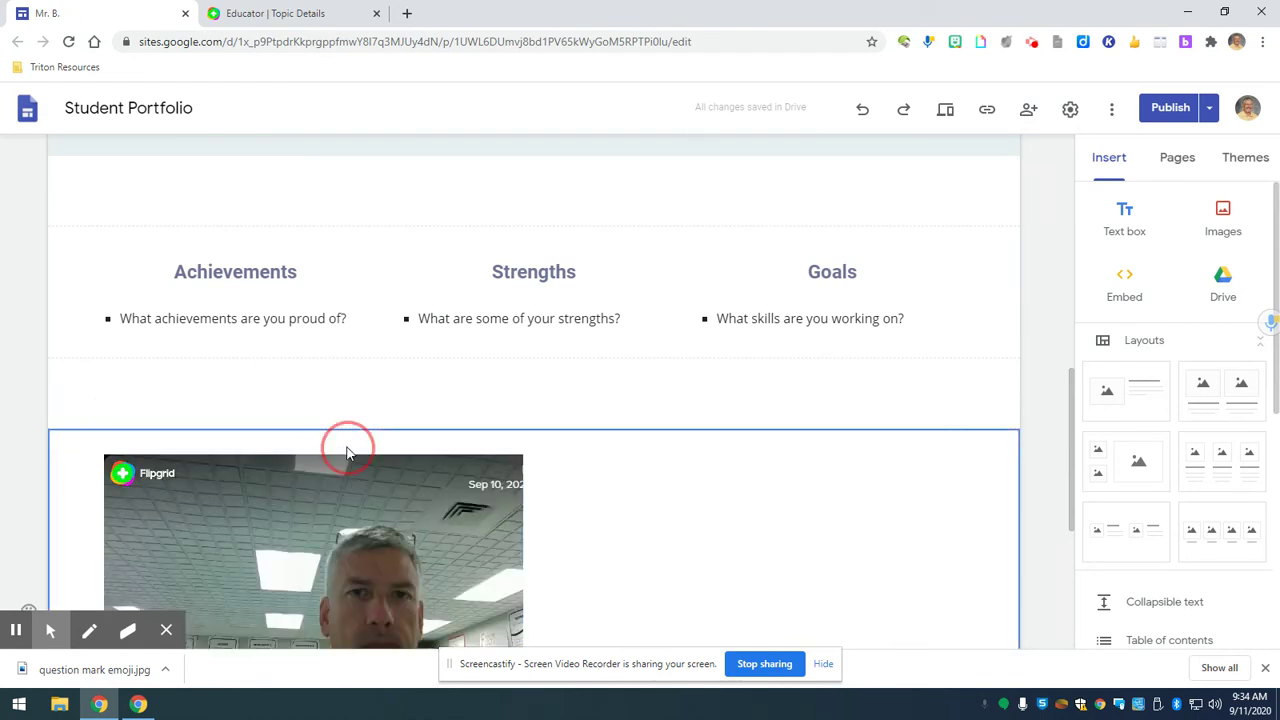
click(409, 479)
drag(387, 456, 463, 489)
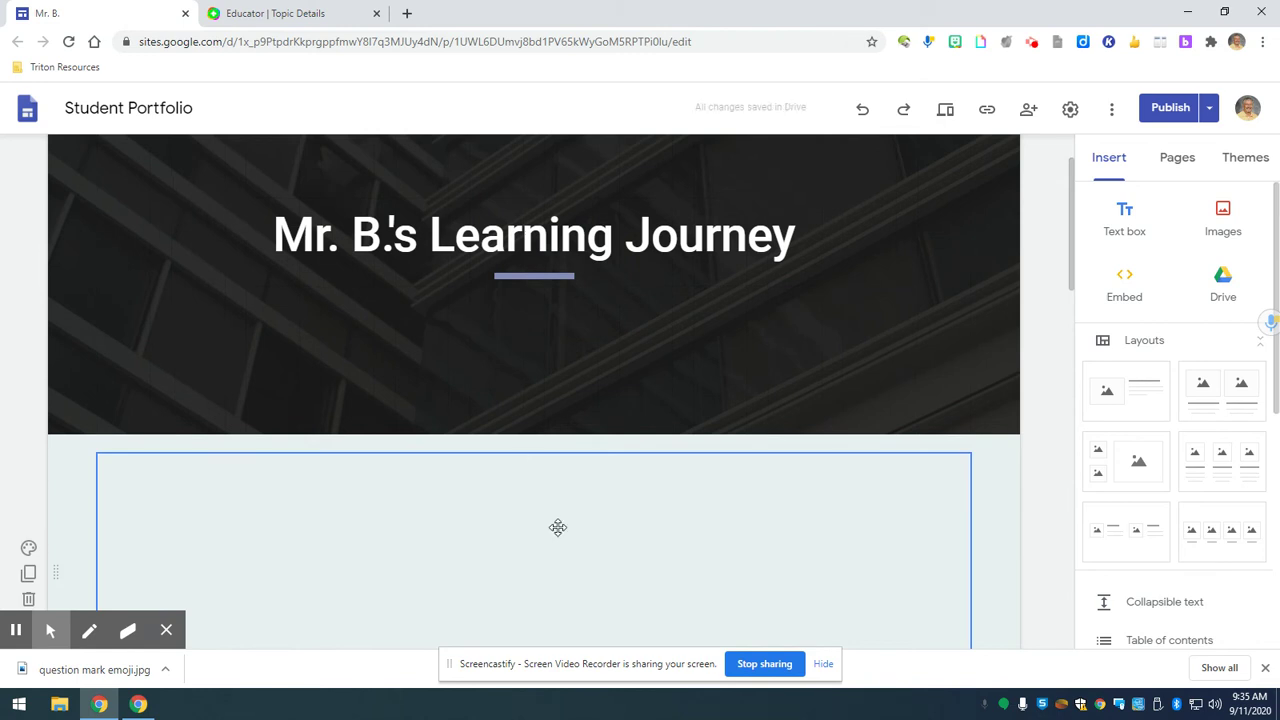
Narrow the embedded video's frame from its right edge to roughly the width of the Flipgrid player
scroll(726, 511, down, 3)
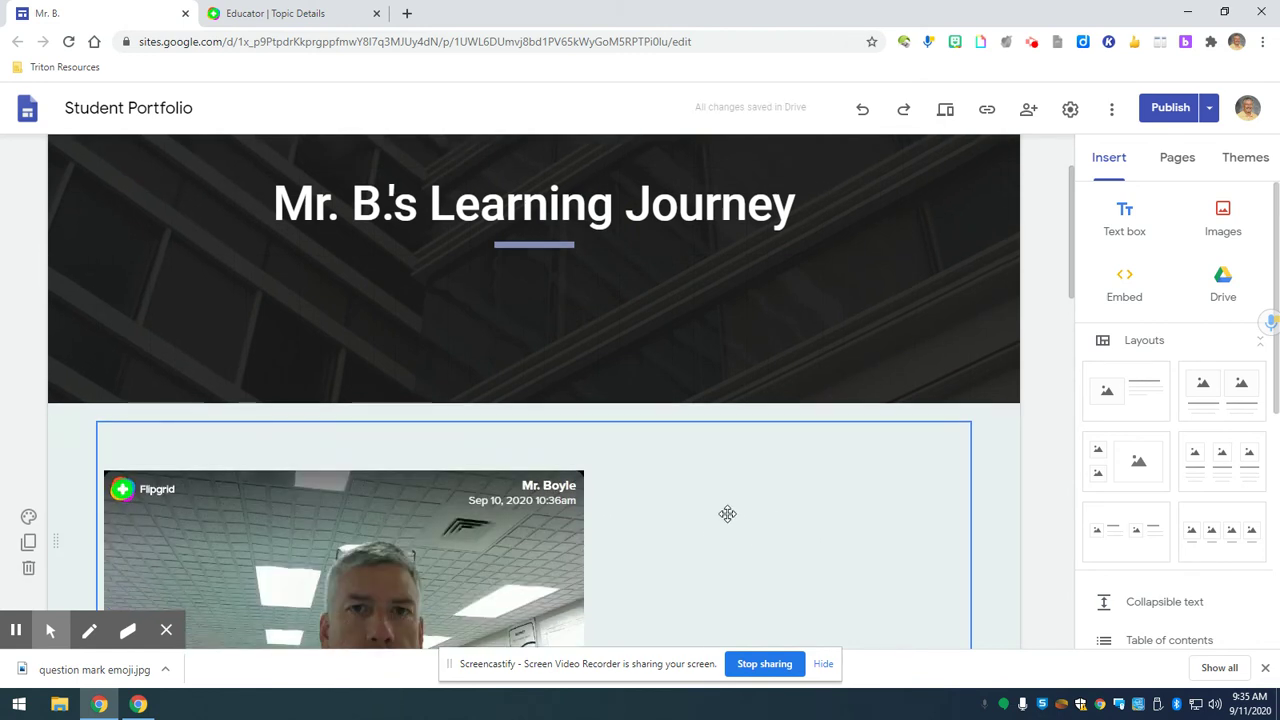
click(578, 405)
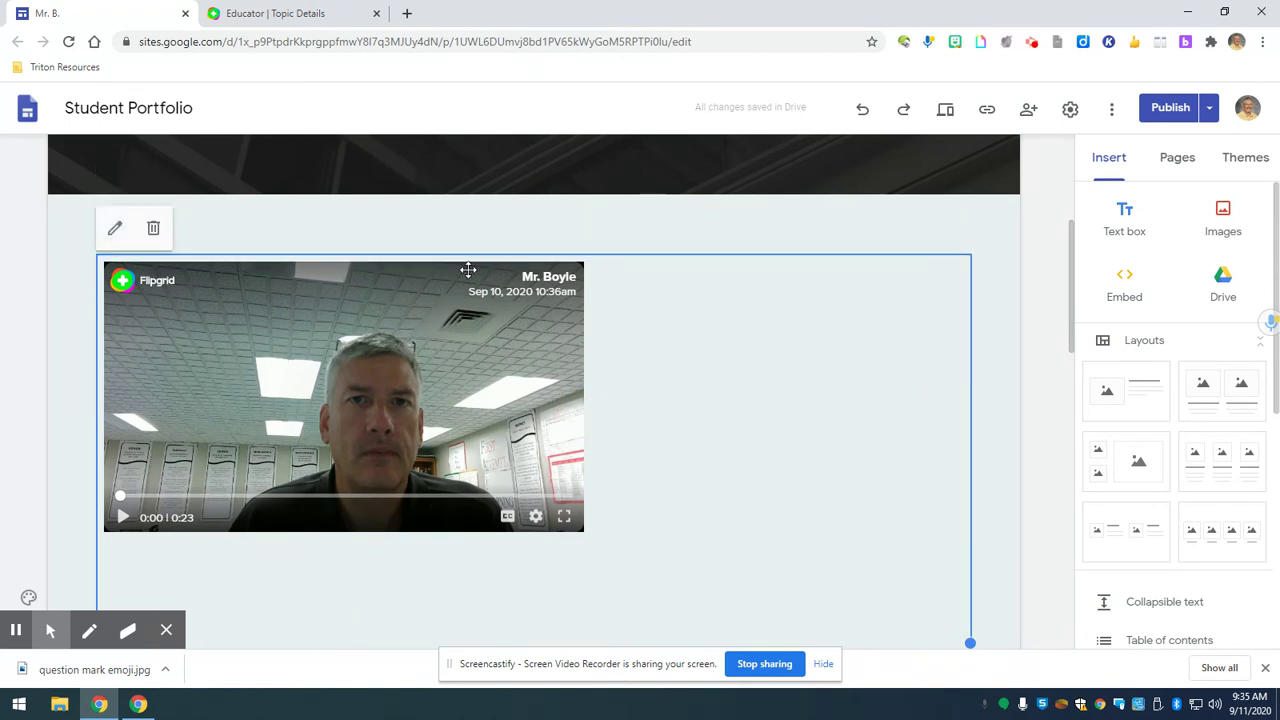
scroll(927, 569, down, 1)
scroll(927, 569, down, 1)
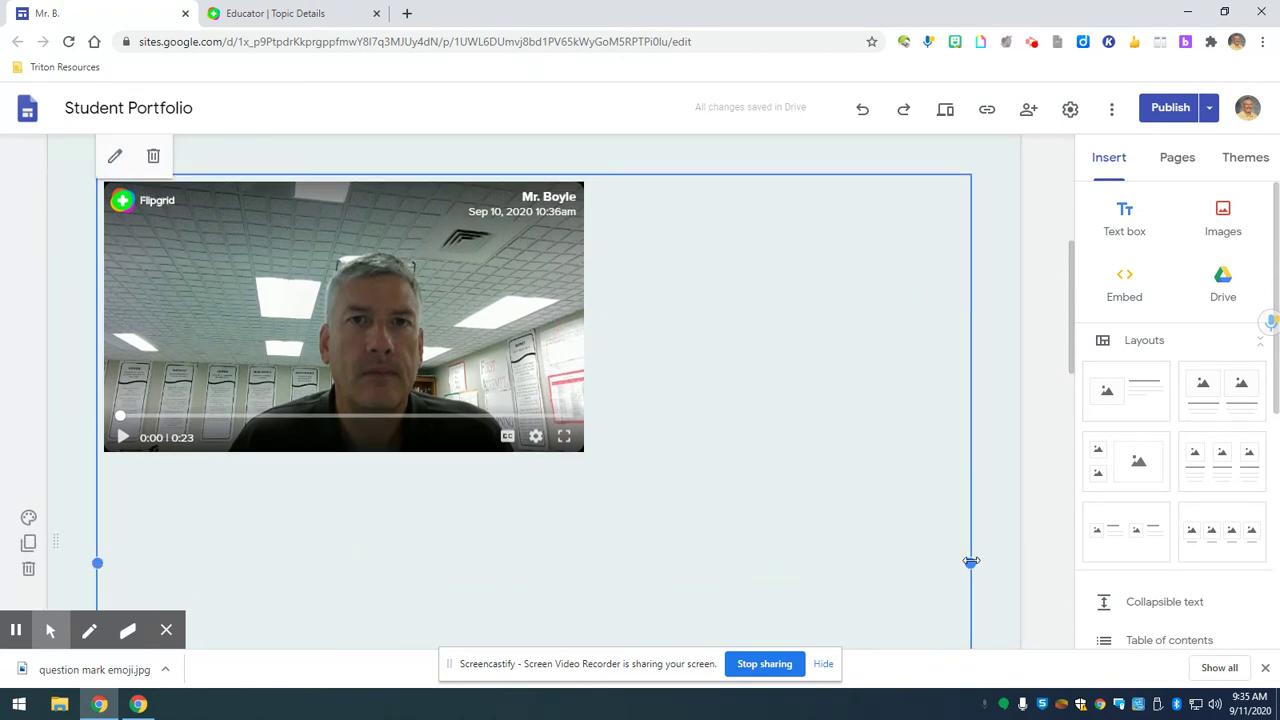
drag(968, 561, 620, 506)
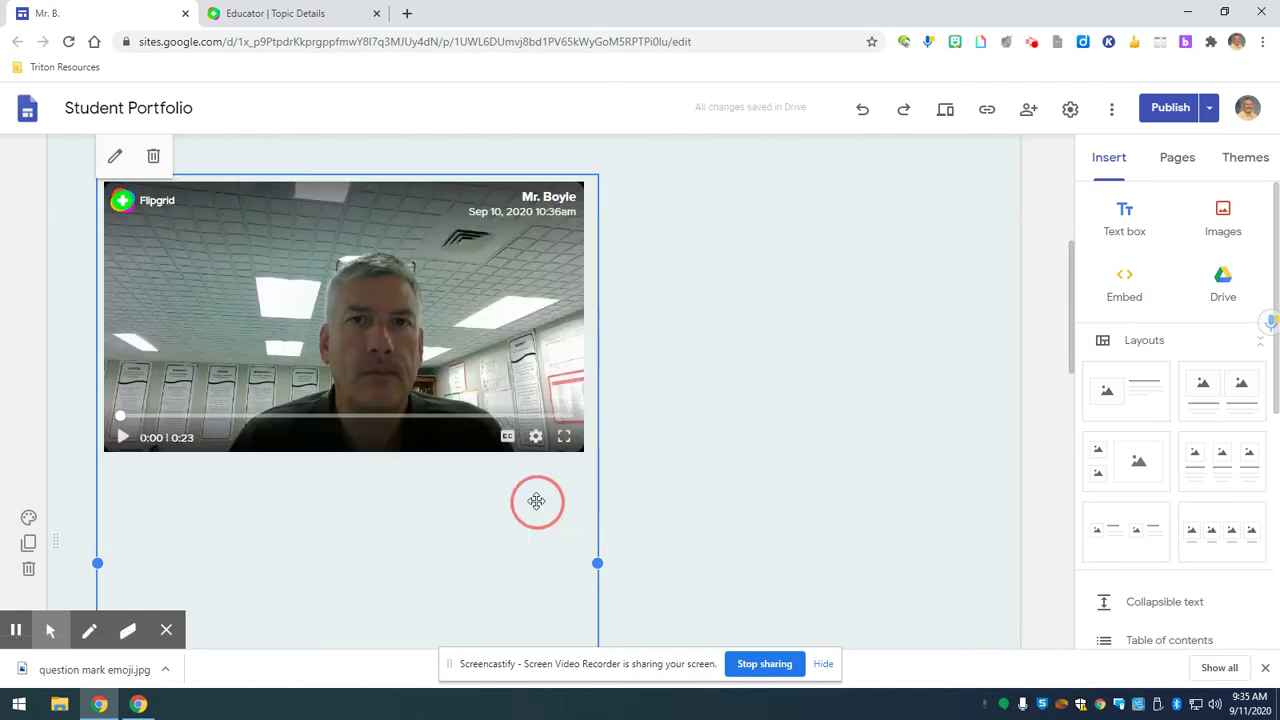
Shorten the embedded video's frame from below so it ends just under the Flipgrid player, and deselect it
scroll(535, 504, down, 3)
scroll(530, 502, down, 1)
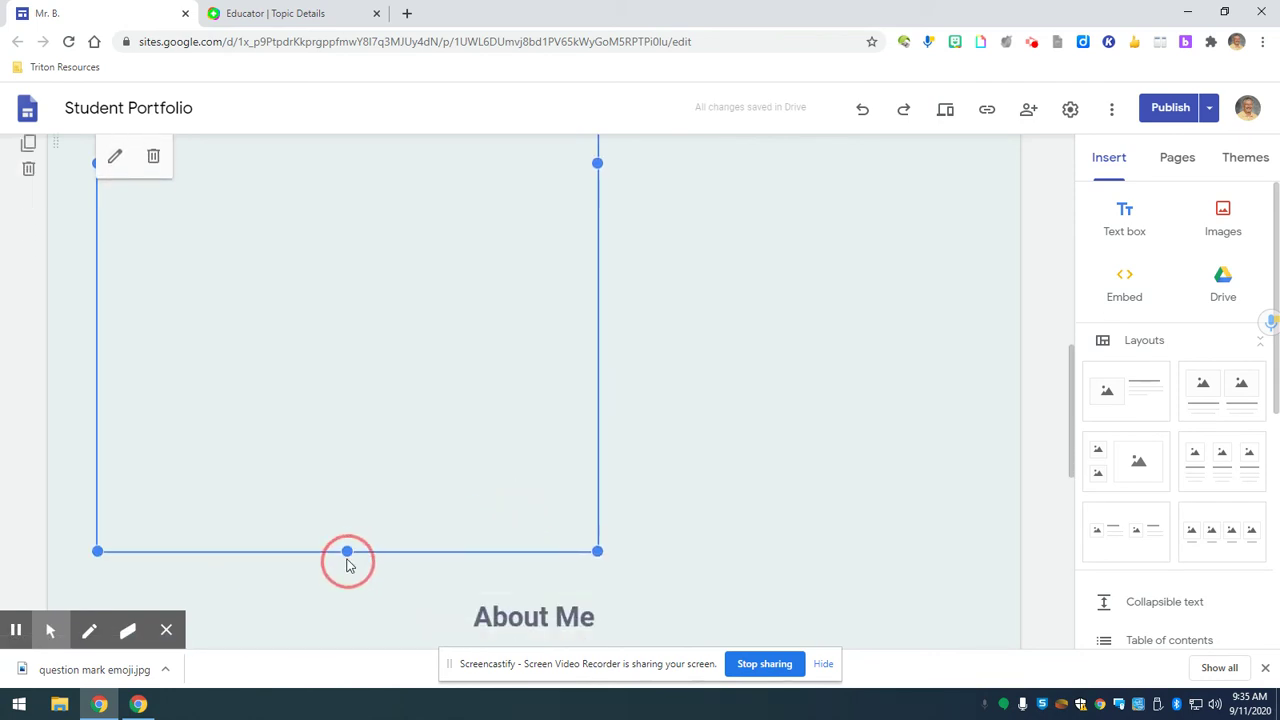
drag(349, 551, 340, 150)
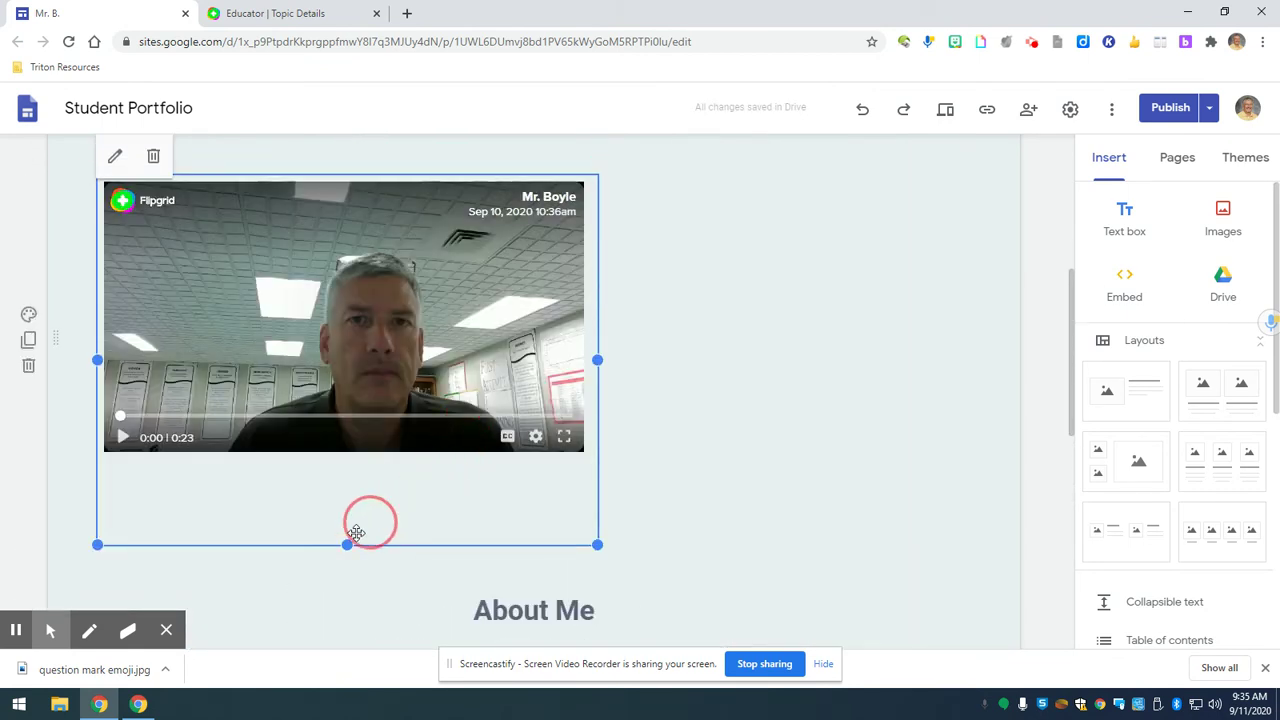
drag(347, 544, 350, 467)
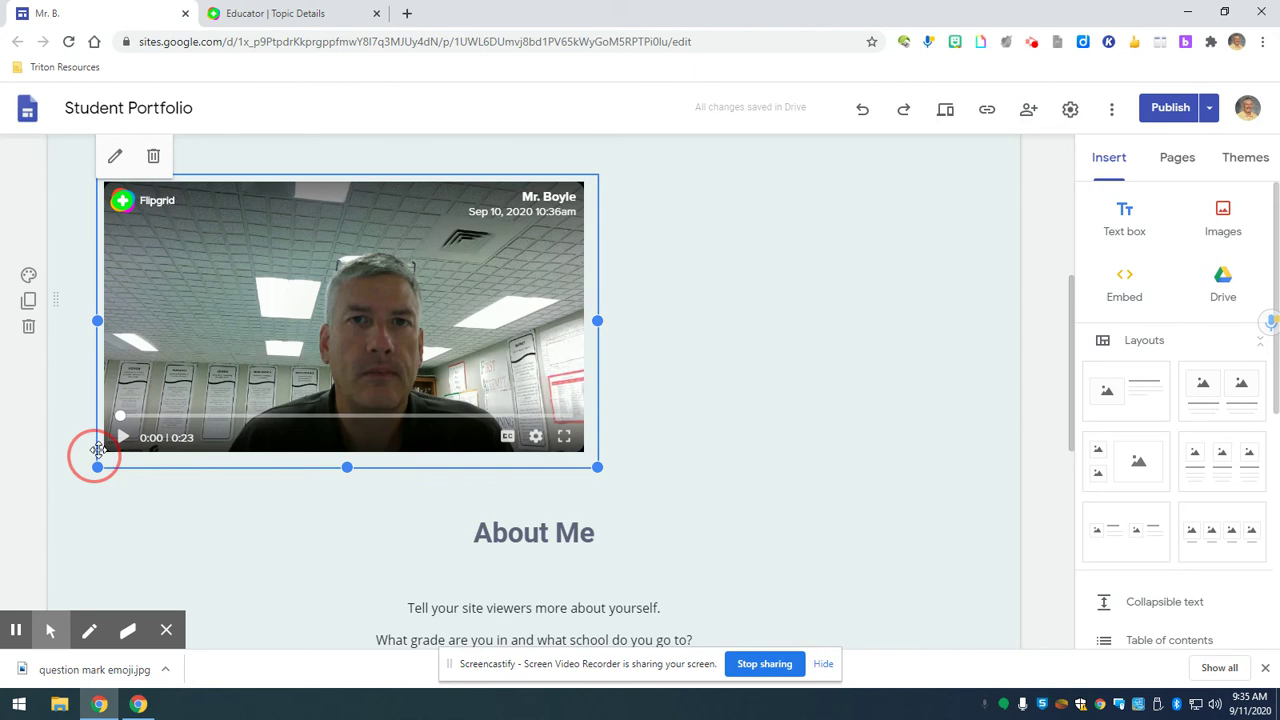
click(655, 345)
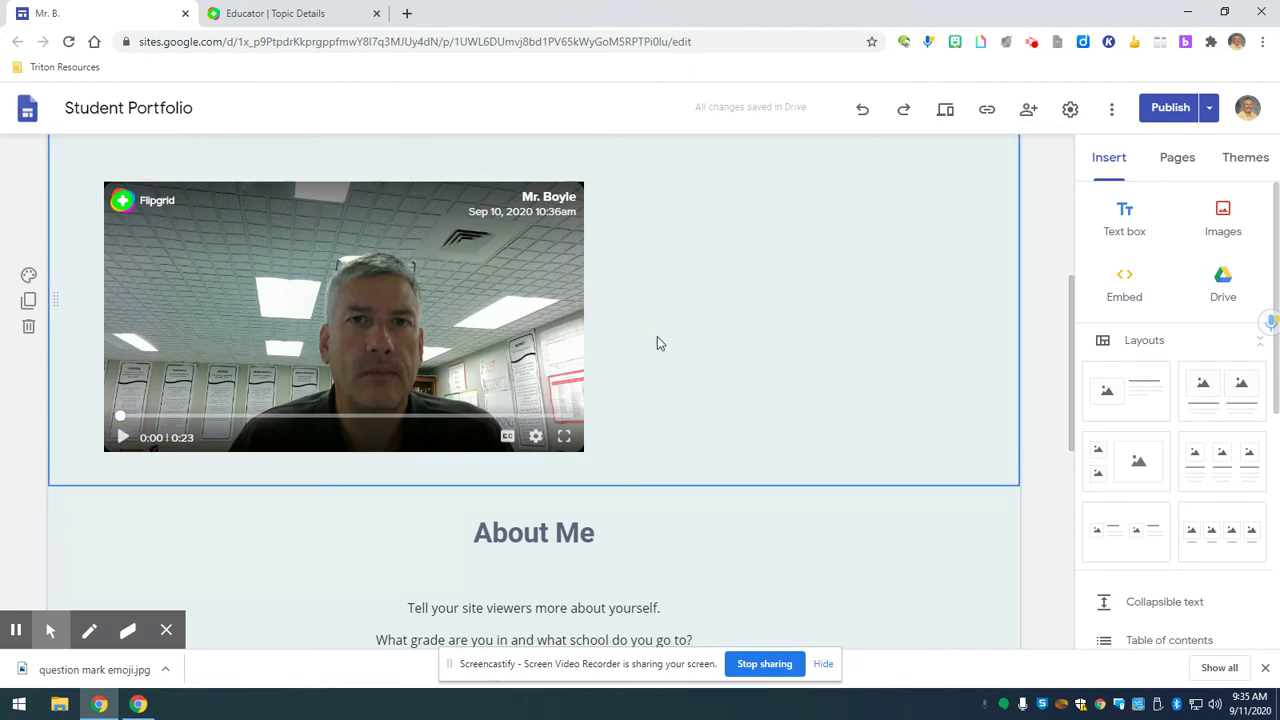
Review the site changes and publish the updated portfolio
click(1170, 108)
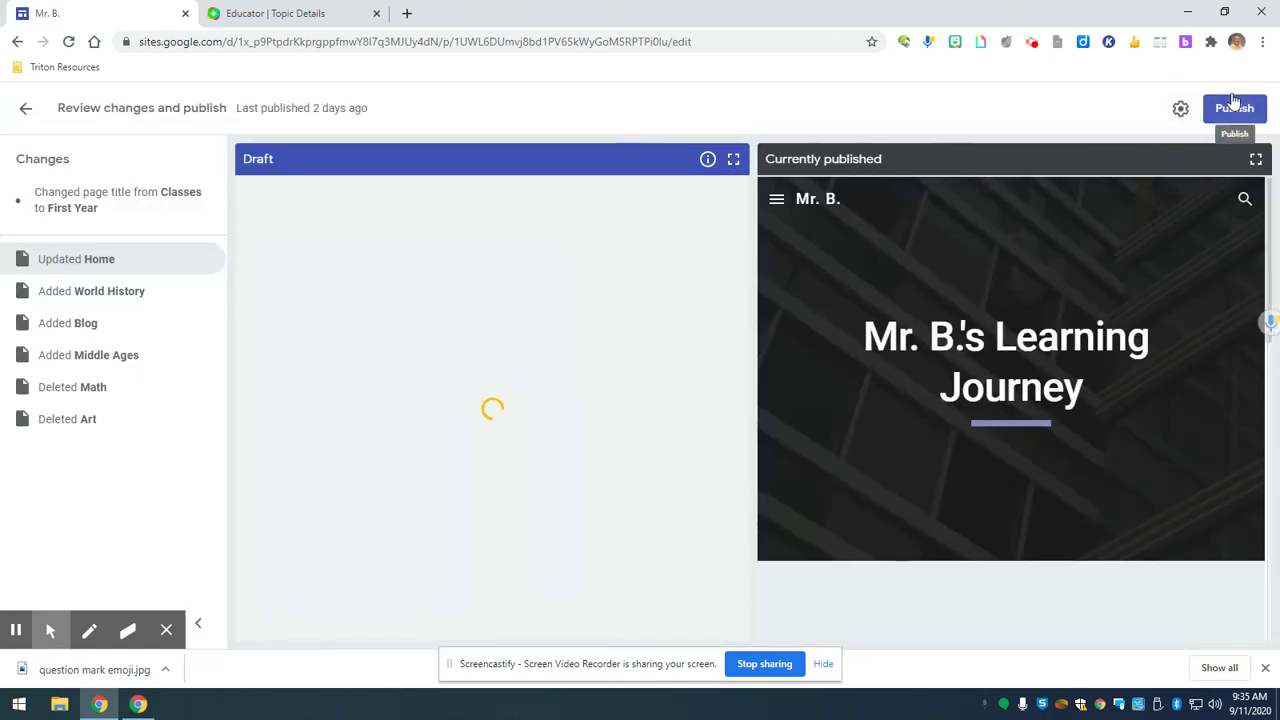
click(1227, 108)
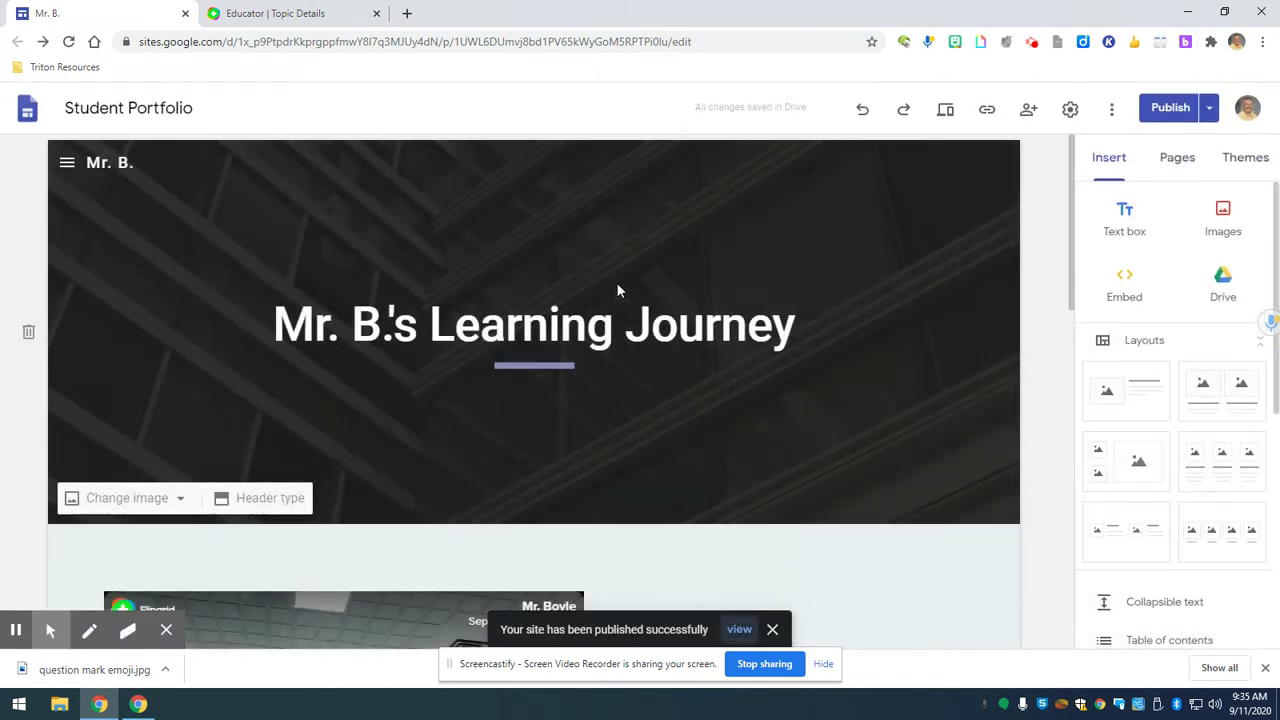
Preview the site, test the embedded Flipgrid video by playing and pausing it, and return to the editor
scroll(606, 400, down, 3)
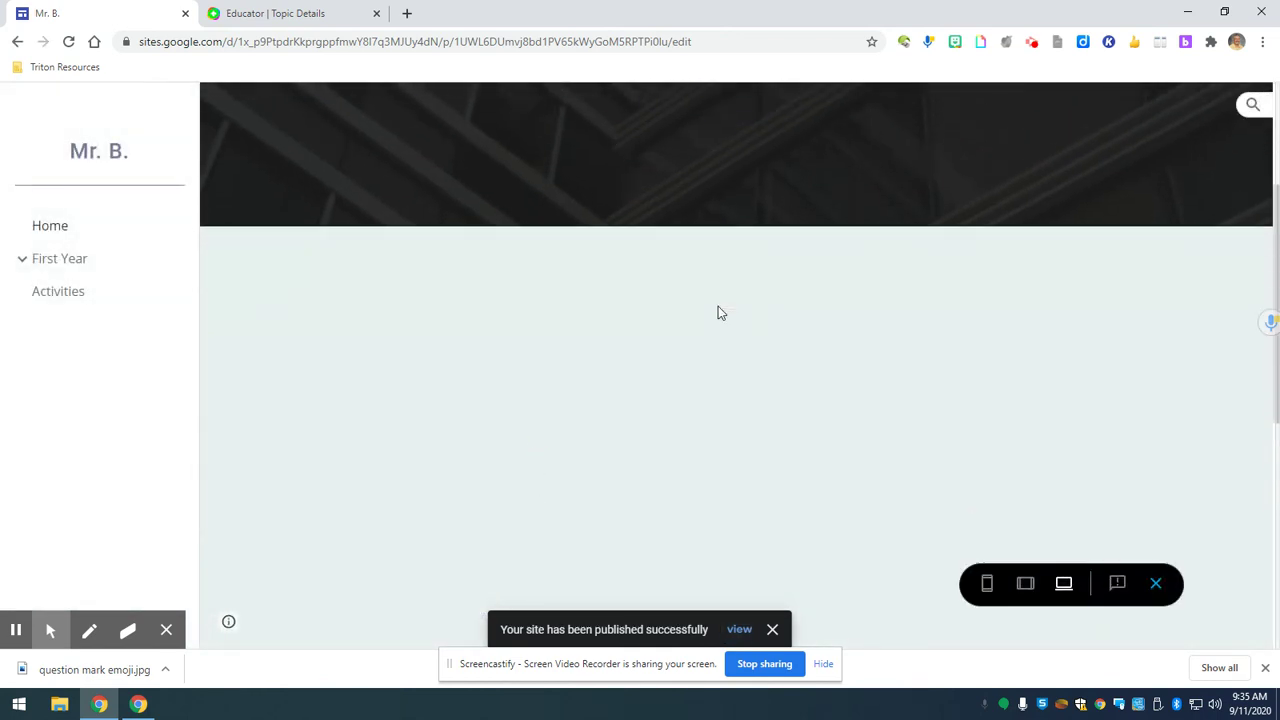
scroll(568, 416, down, 1)
click(300, 468)
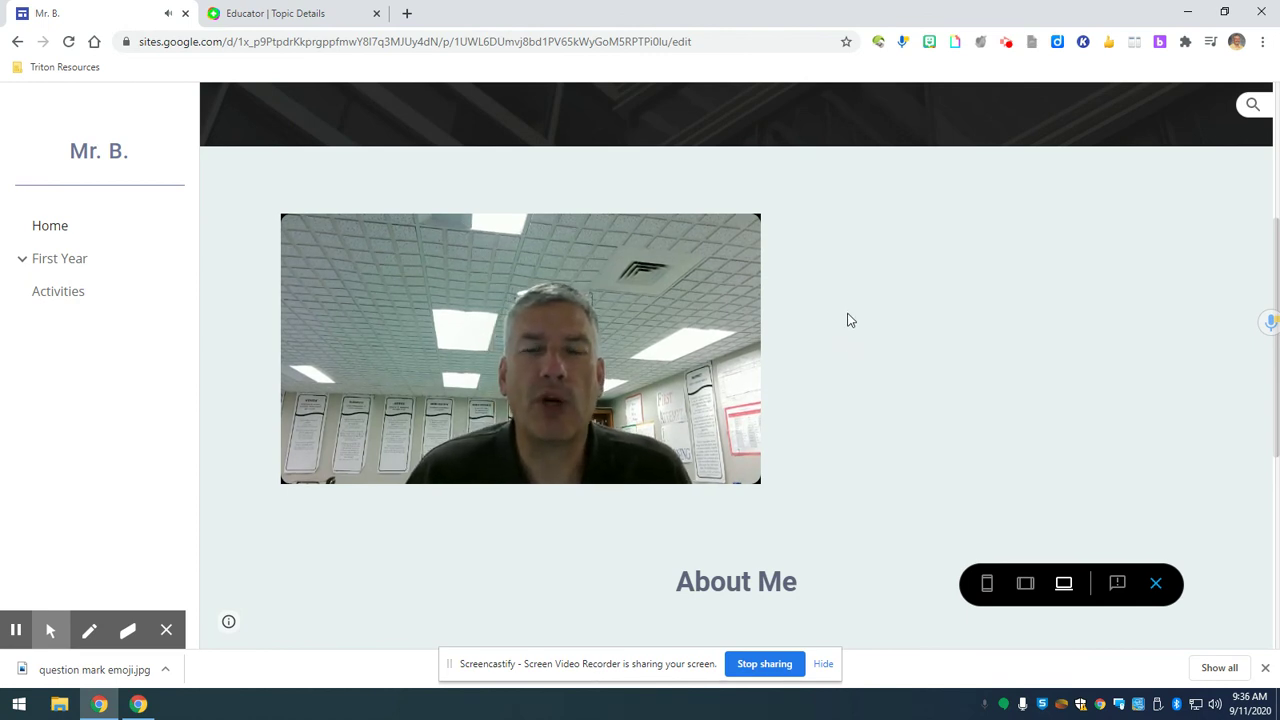
click(303, 468)
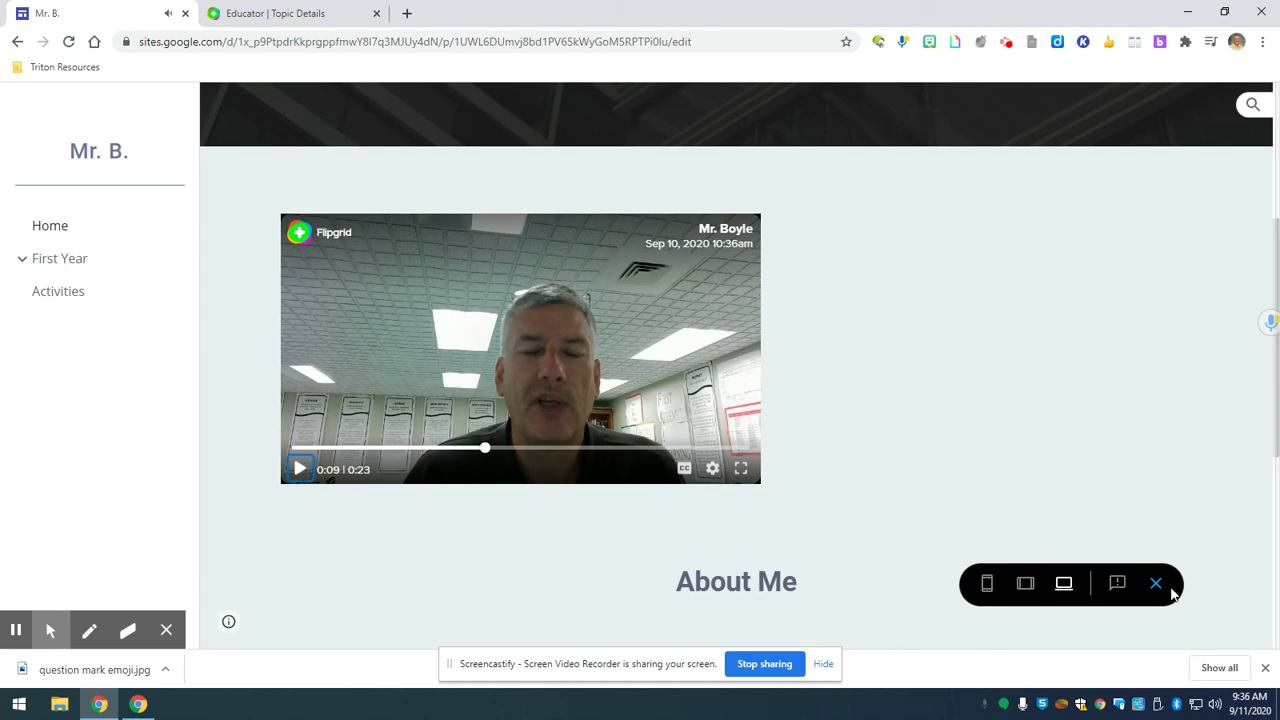
click(1163, 588)
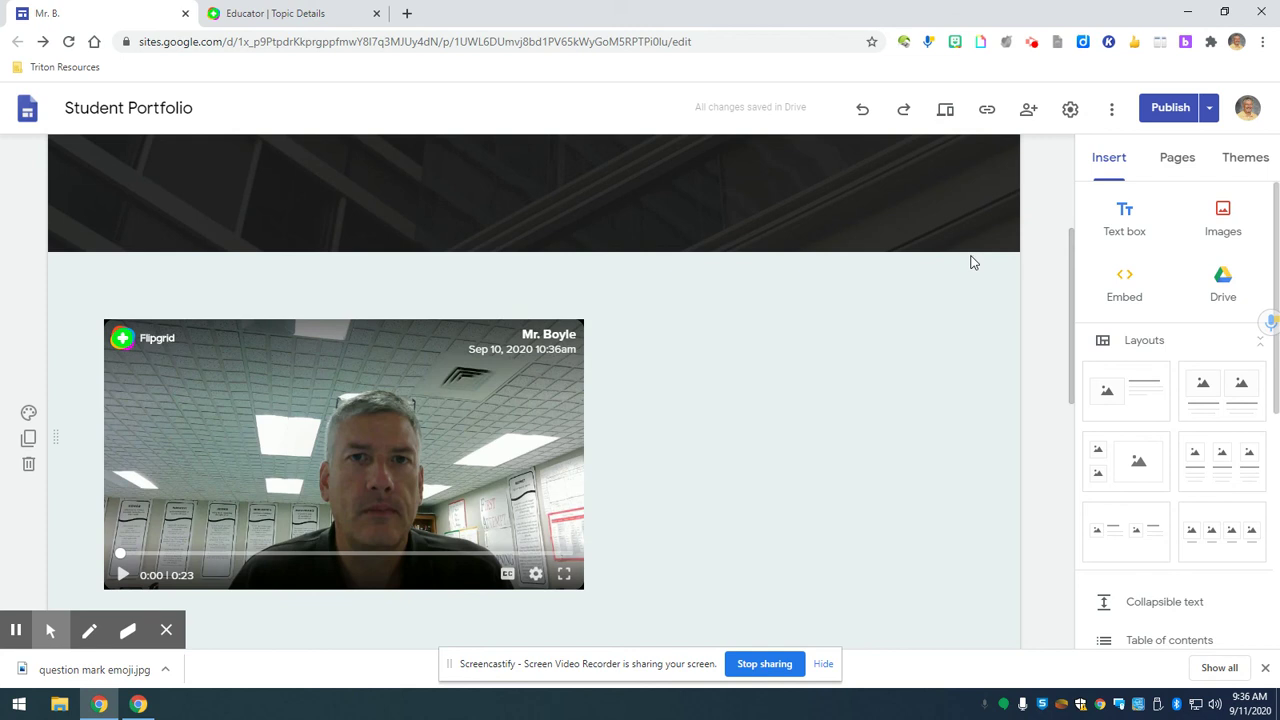
mouse_move(894, 260)
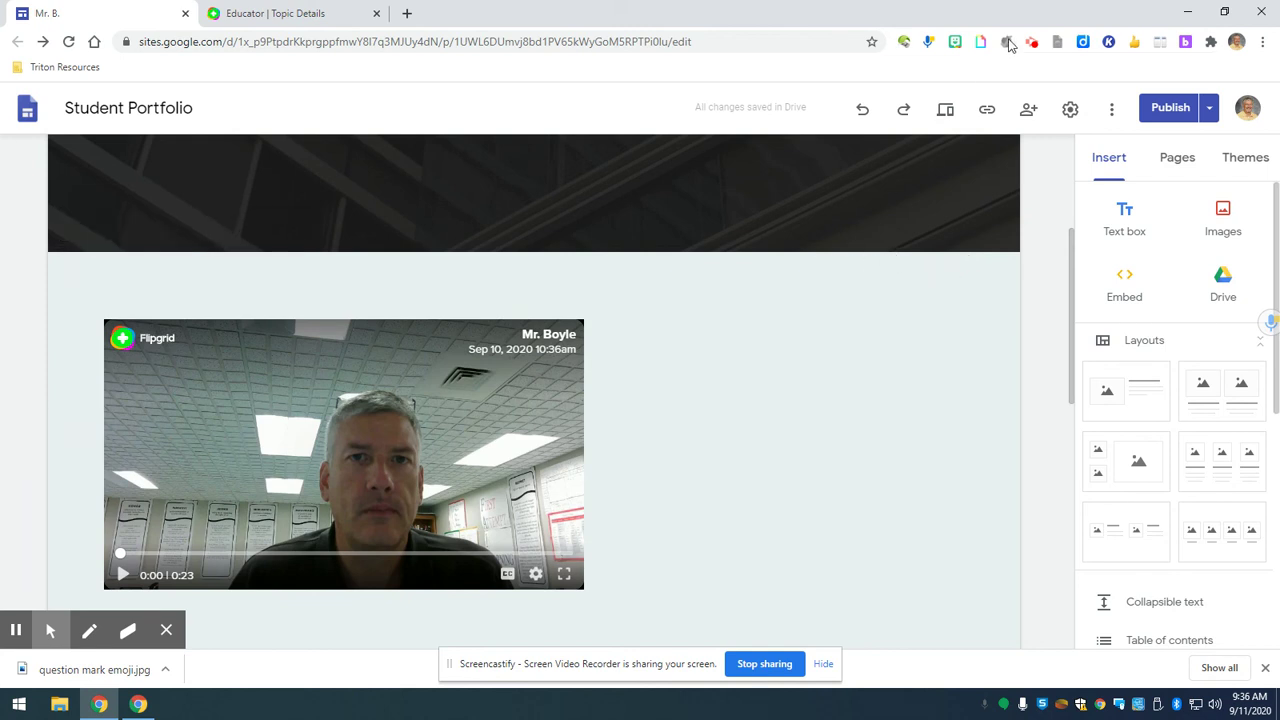